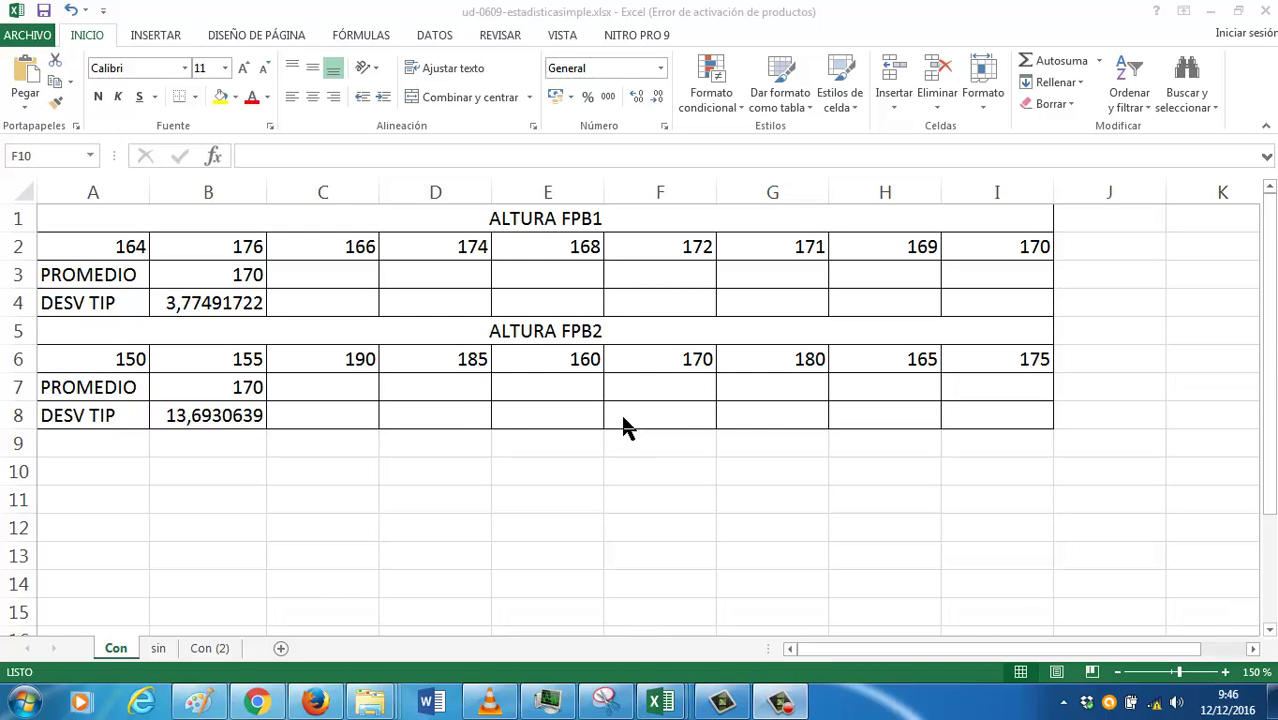
Clear the old FPB1 and FPB2 average and deviation results in B3:B4 and B7:B8
left_click(315, 244)
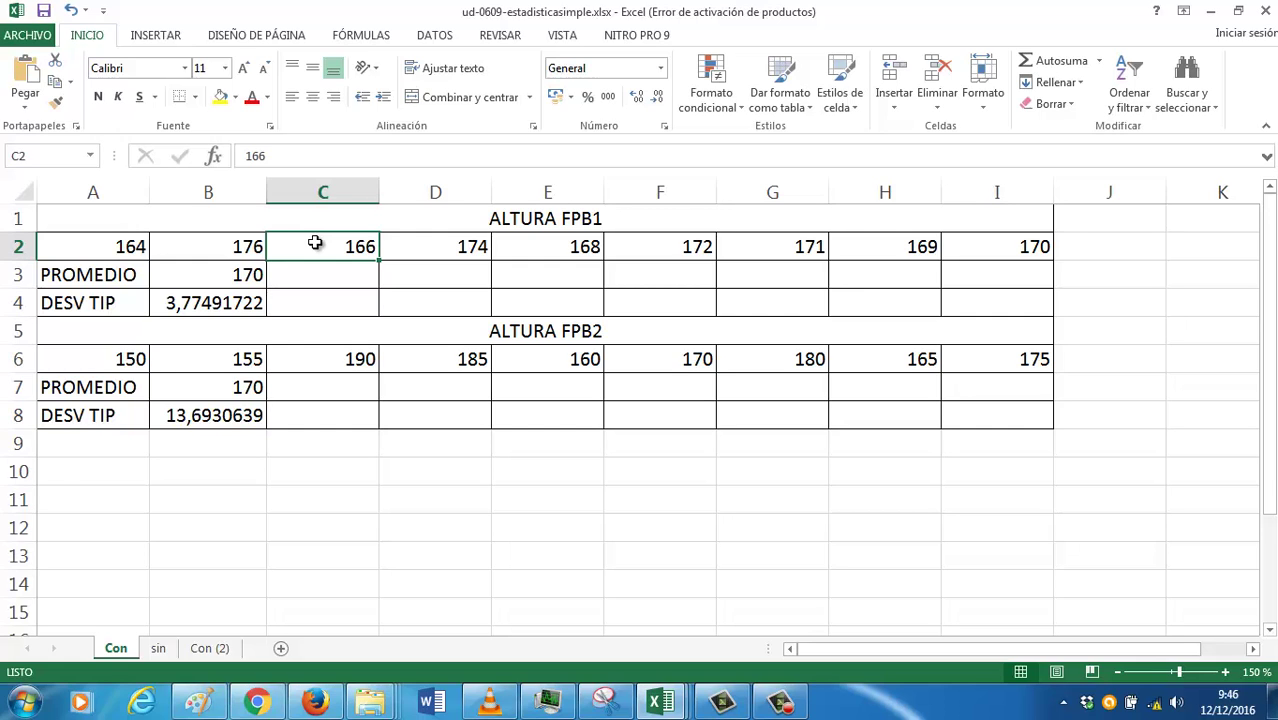
left_click(100, 247)
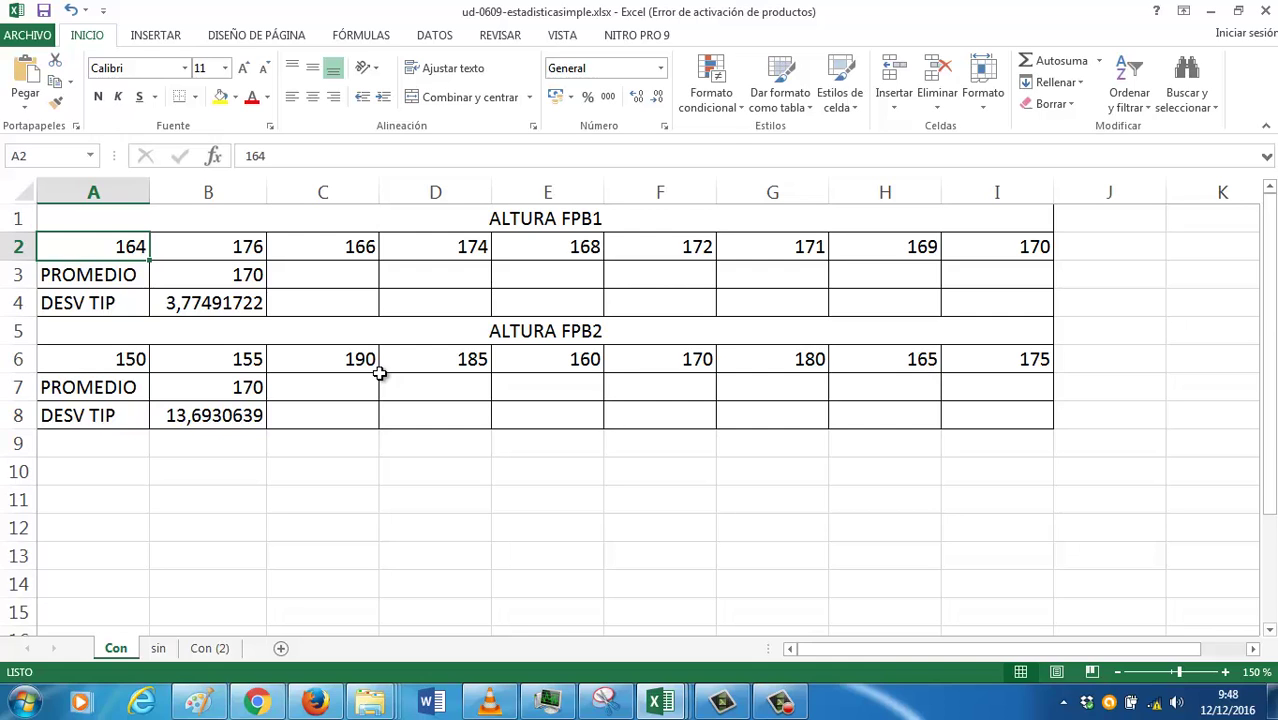
left_click(195, 300)
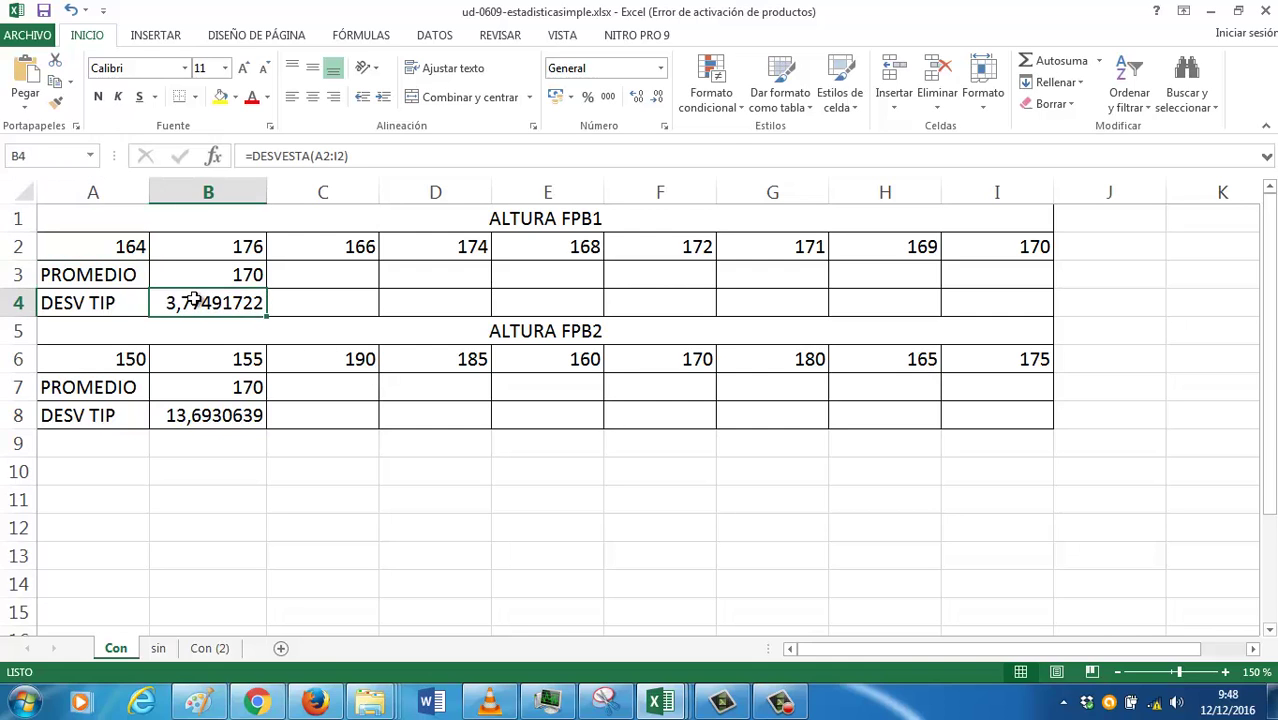
left_click_drag(205, 277, 208, 307)
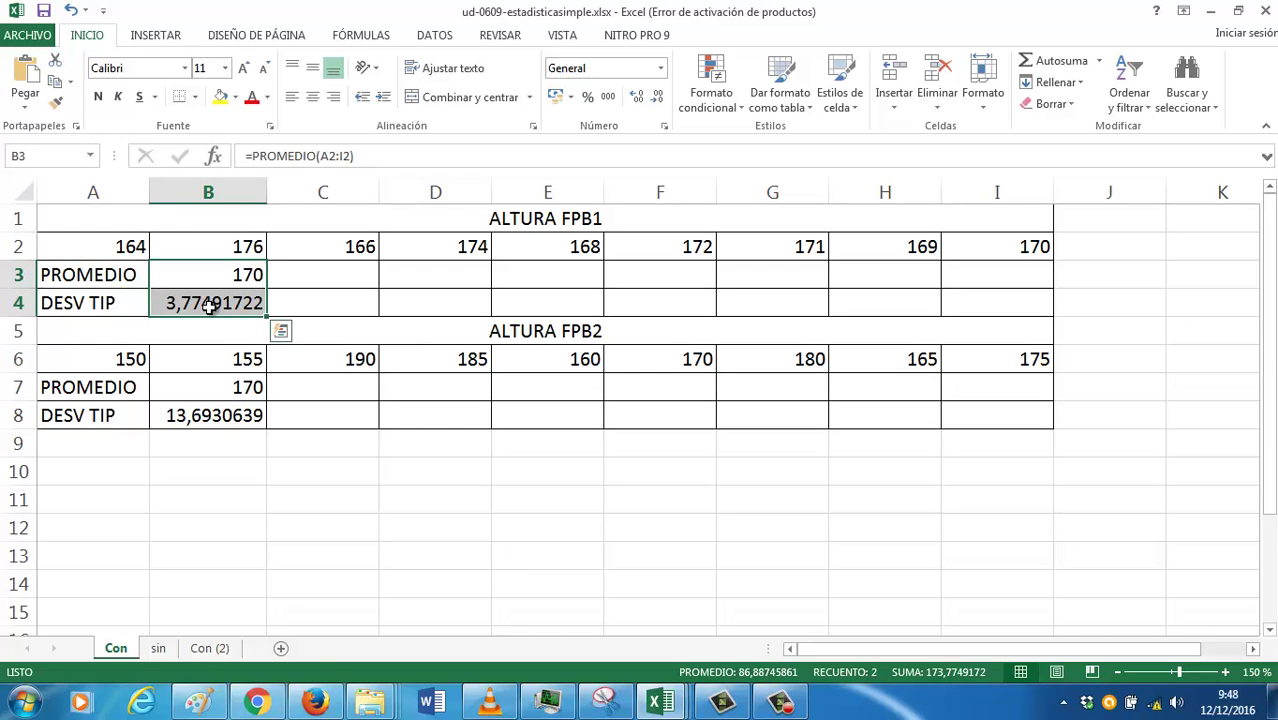
key("Delete")
left_click_drag(248, 386, 255, 410)
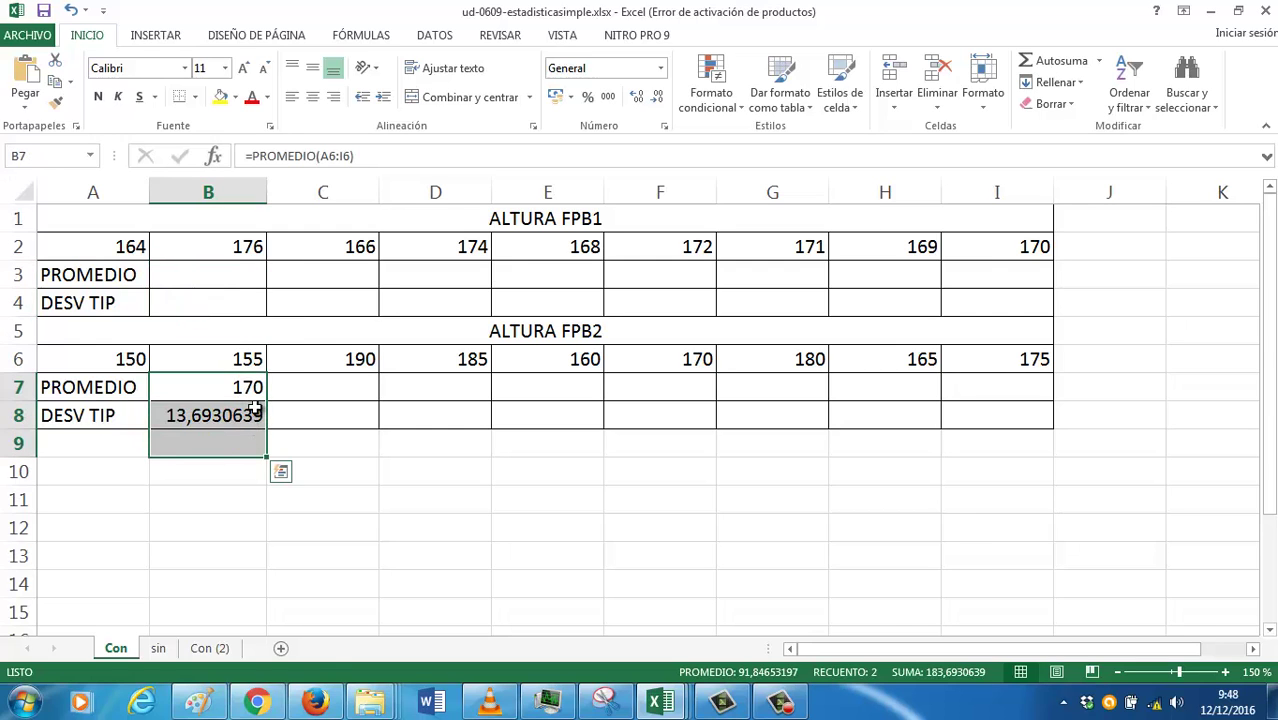
key("Delete")
Enter =PROMEDIO(A2:I2) in B3 so the FPB1 average shows 170
left_click(228, 270)
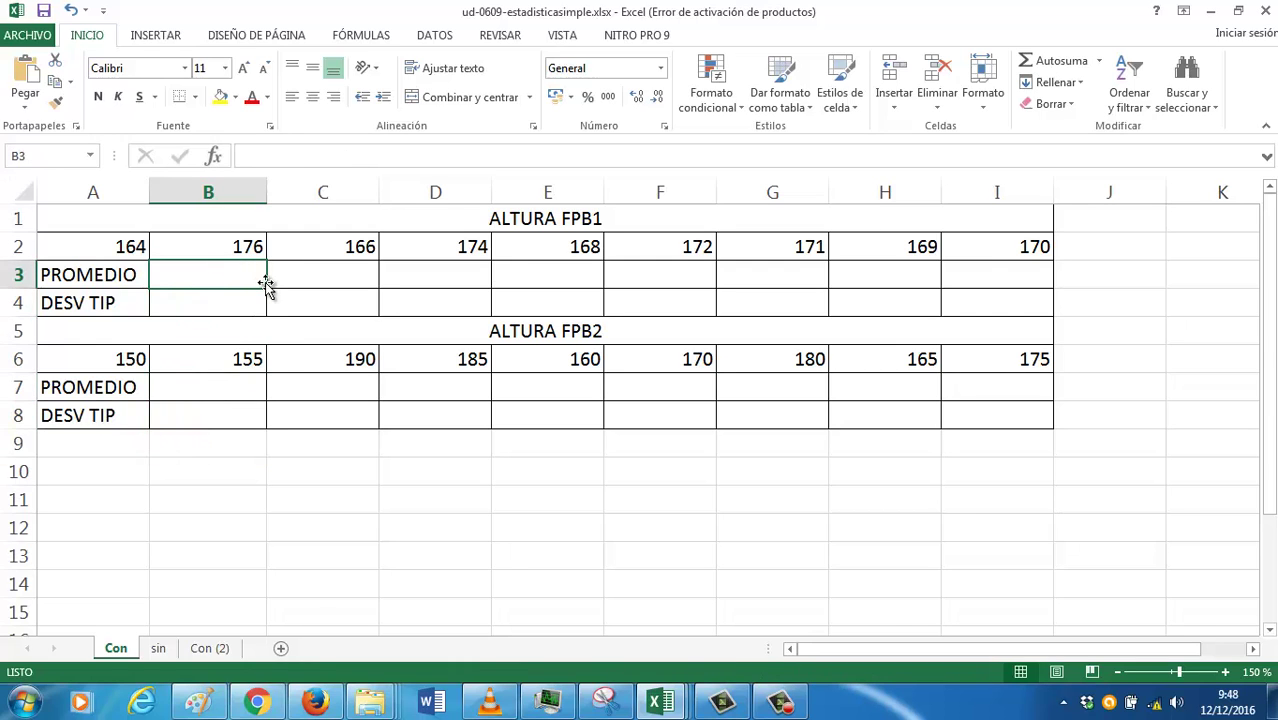
type("=")
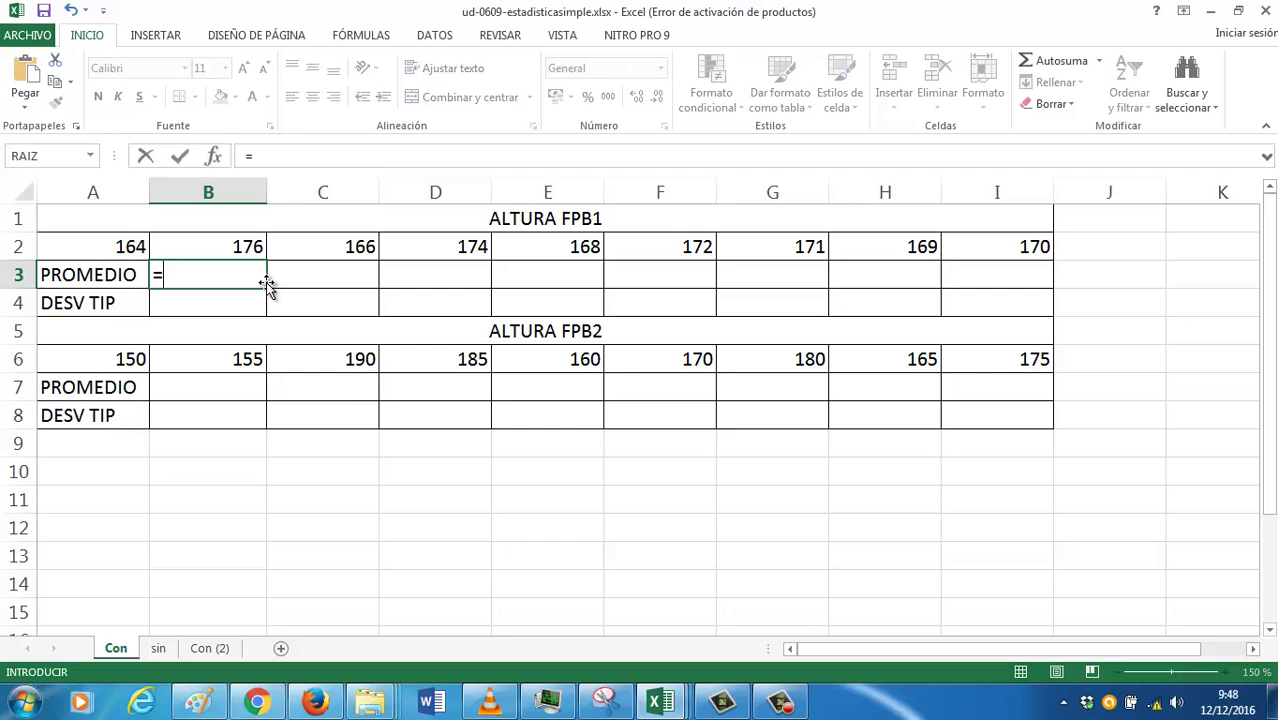
type("PROMEDIO")
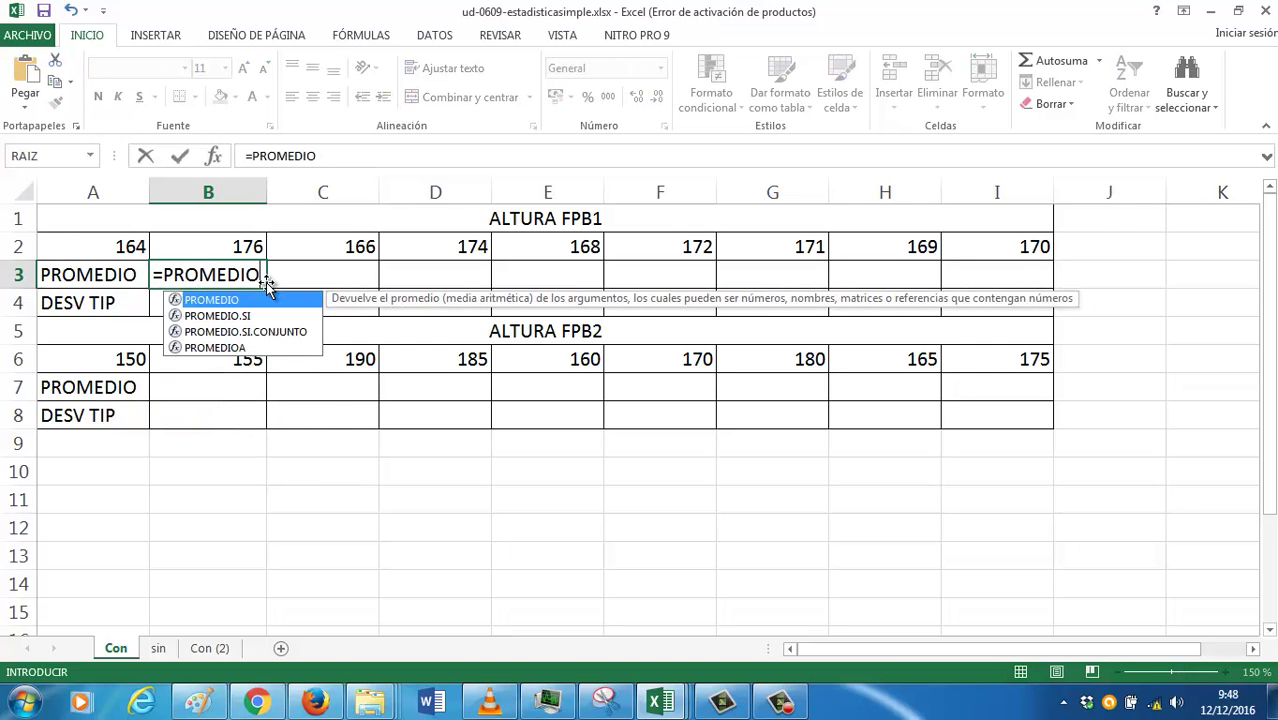
type("(")
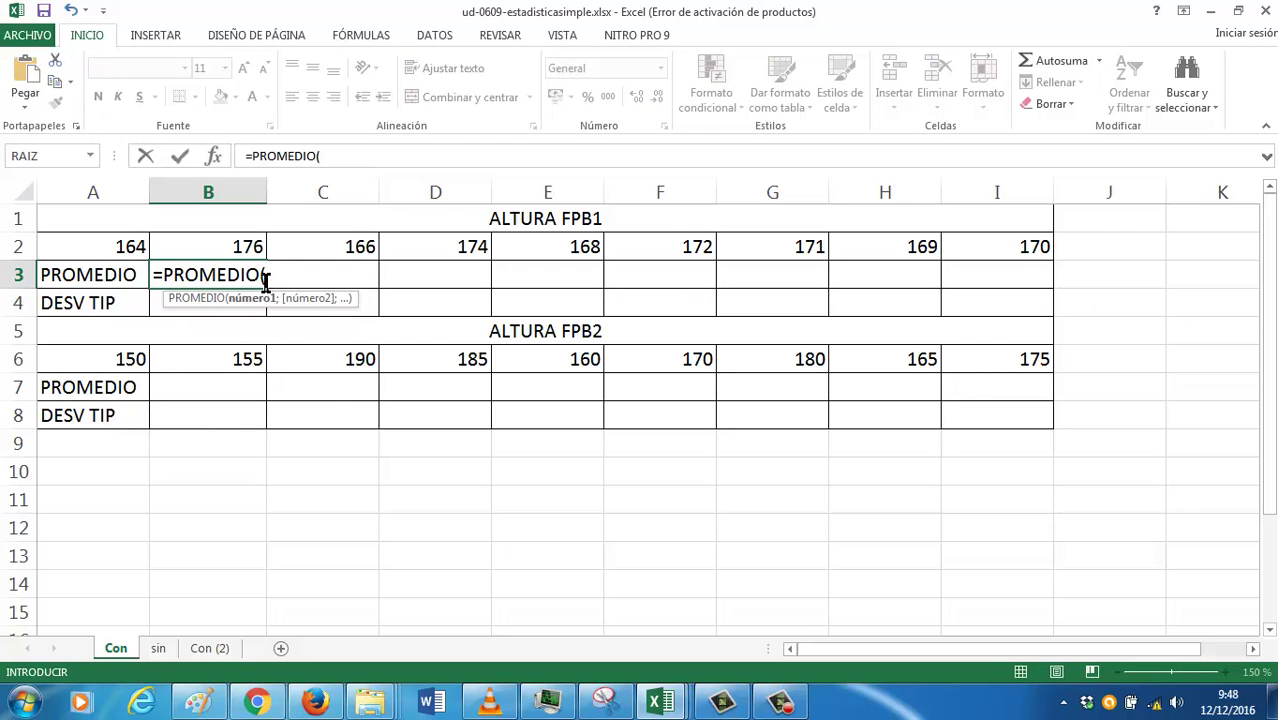
left_click_drag(116, 243, 962, 236)
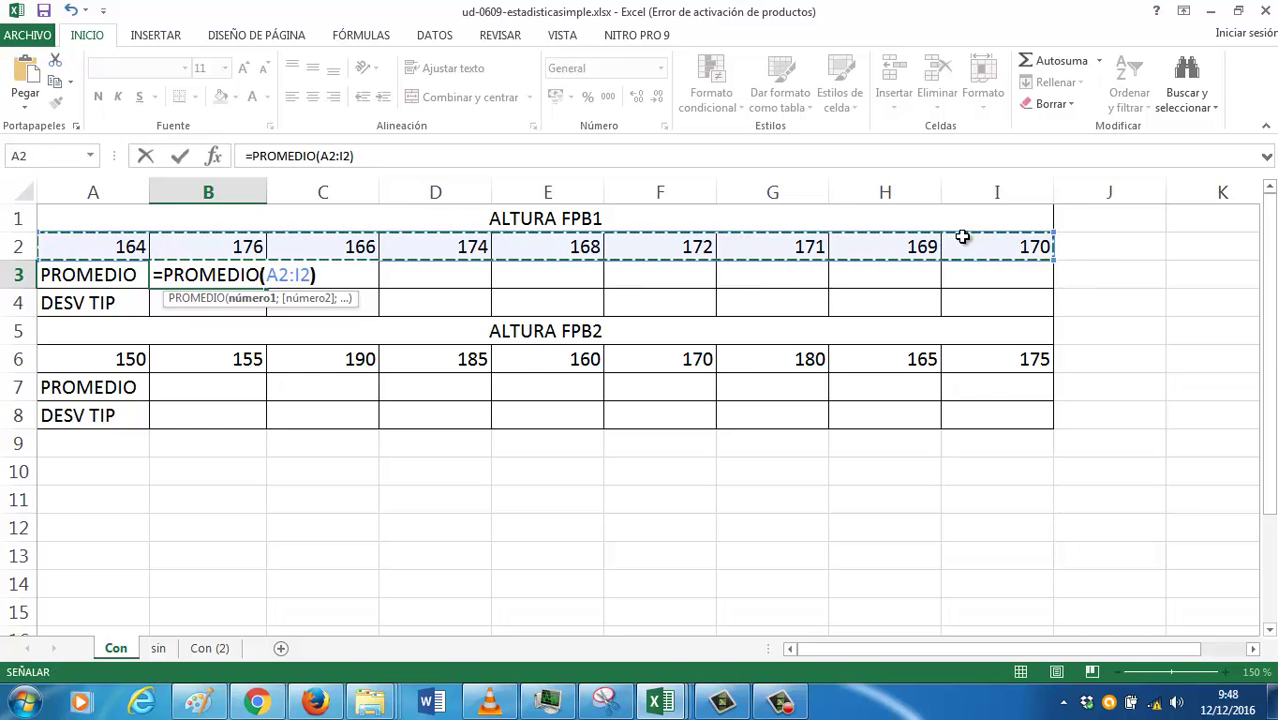
key("Return")
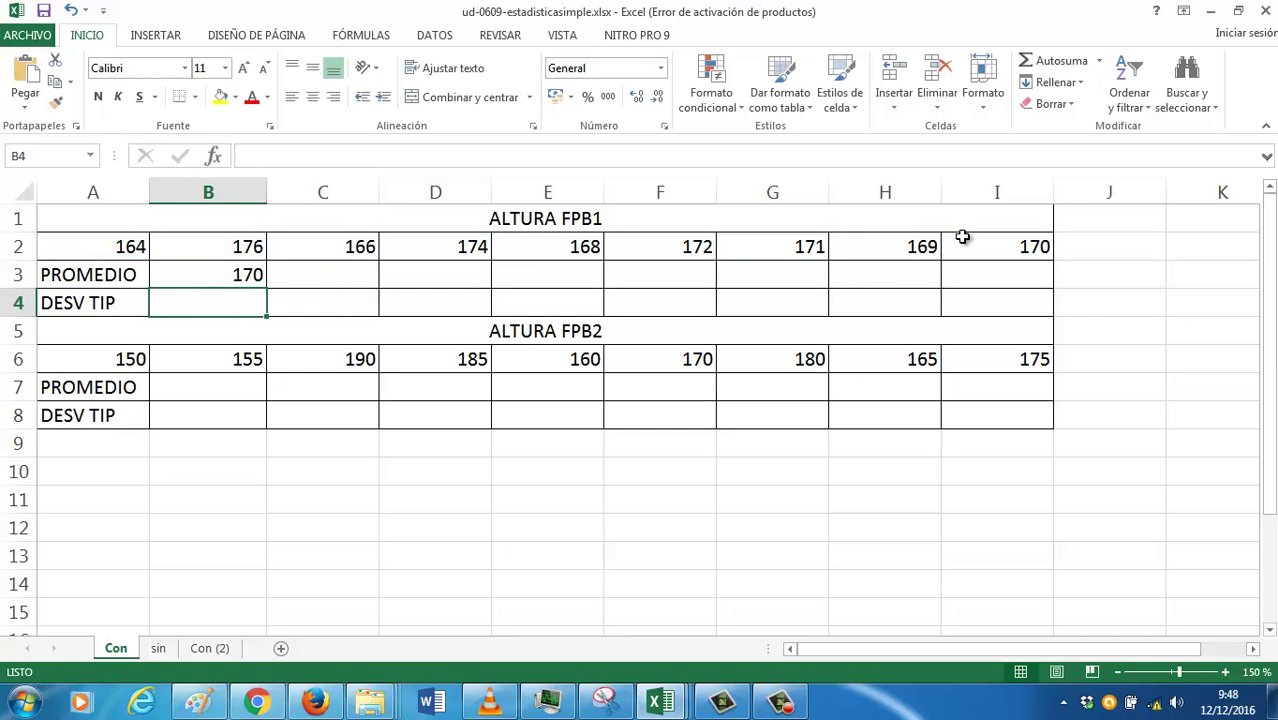
Enter =DESVESTA(A2:I2) in B4, giving the FPB1 standard deviation of 3,77491722
type("=DESV")
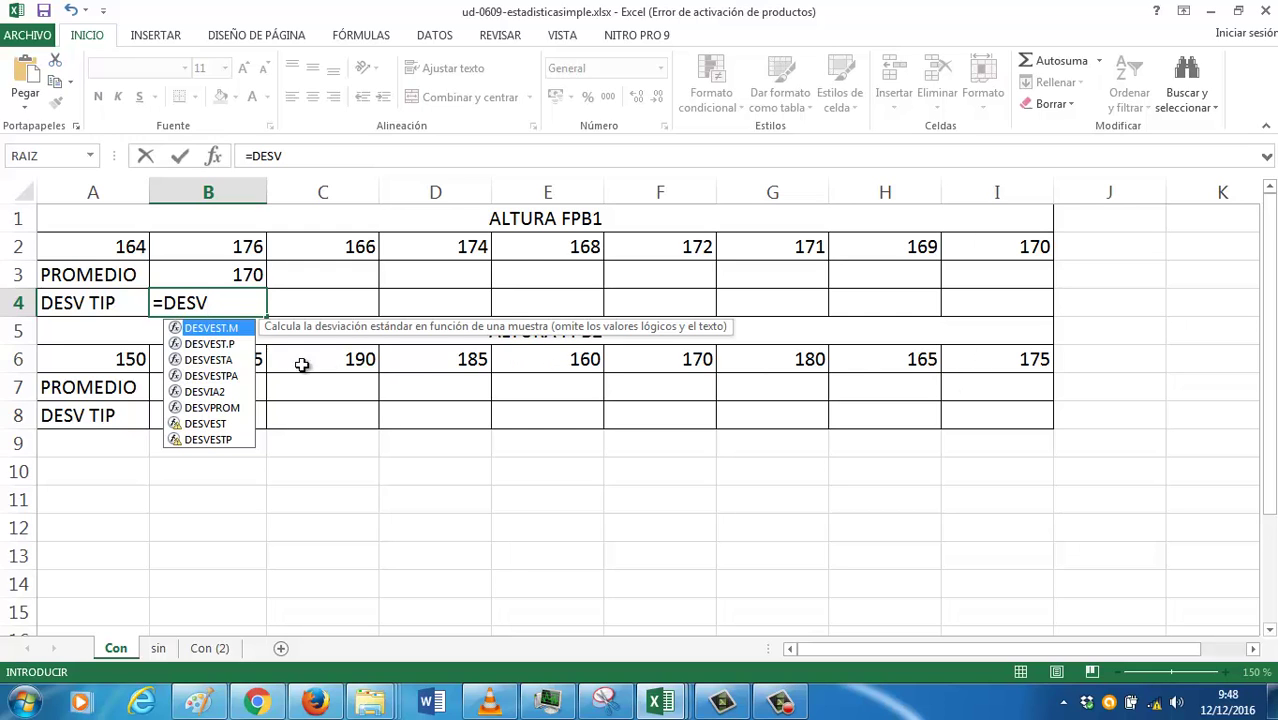
left_click(198, 362)
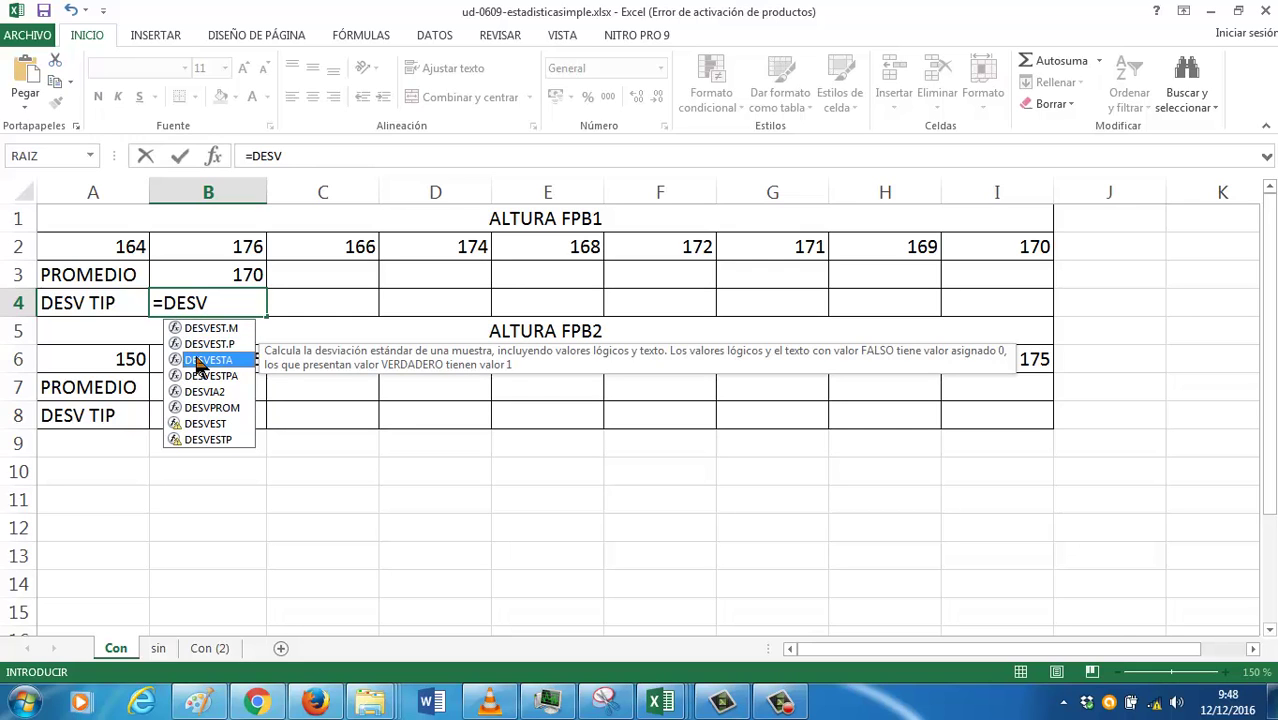
double_click(197, 361)
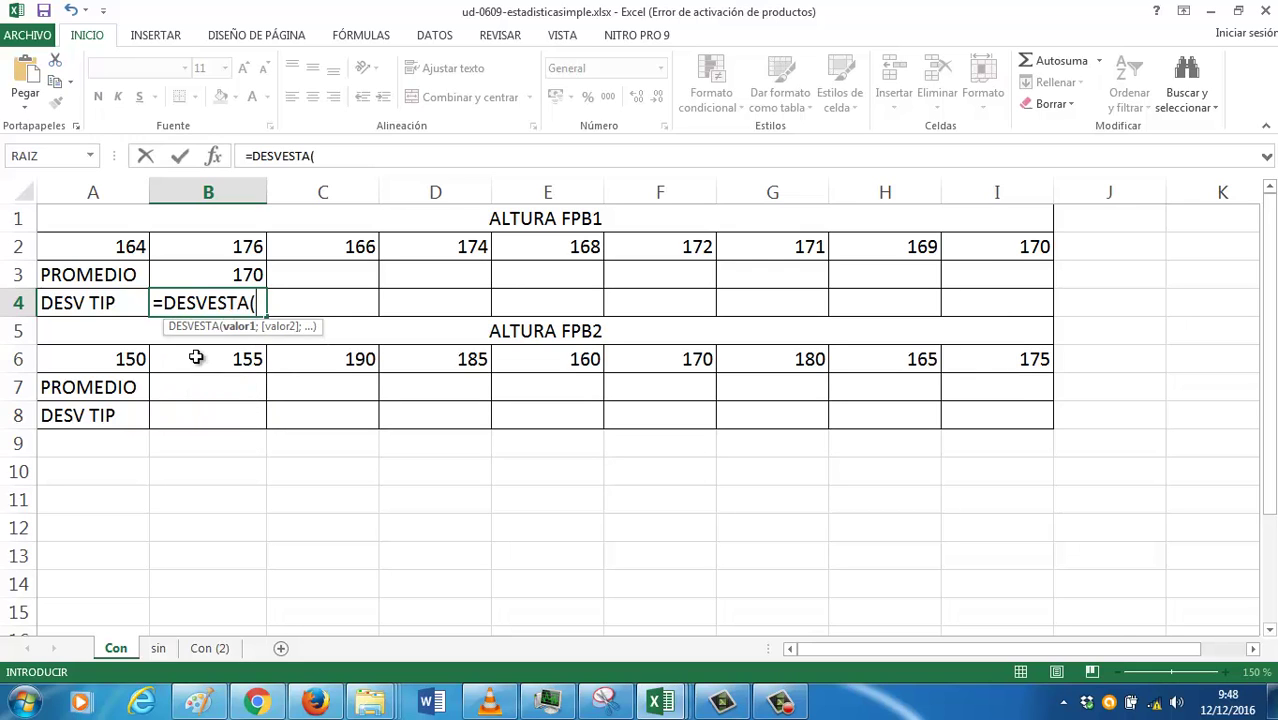
left_click_drag(127, 245, 966, 240)
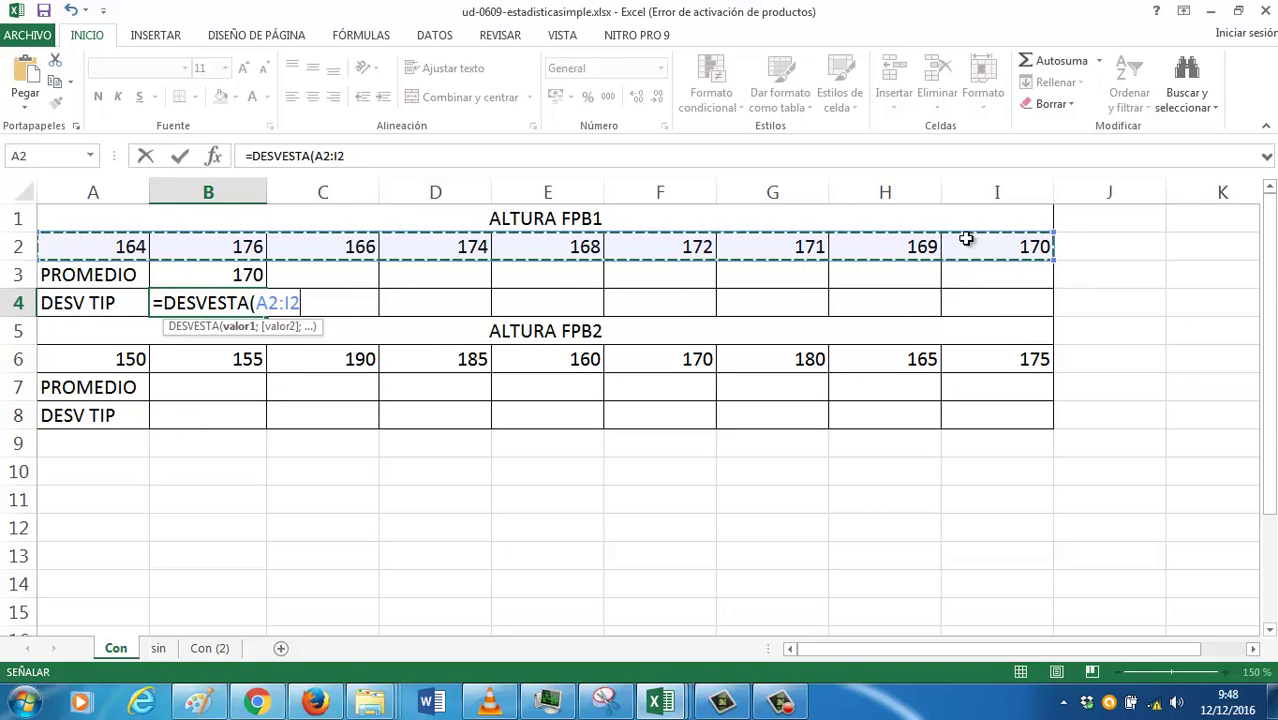
type(")")
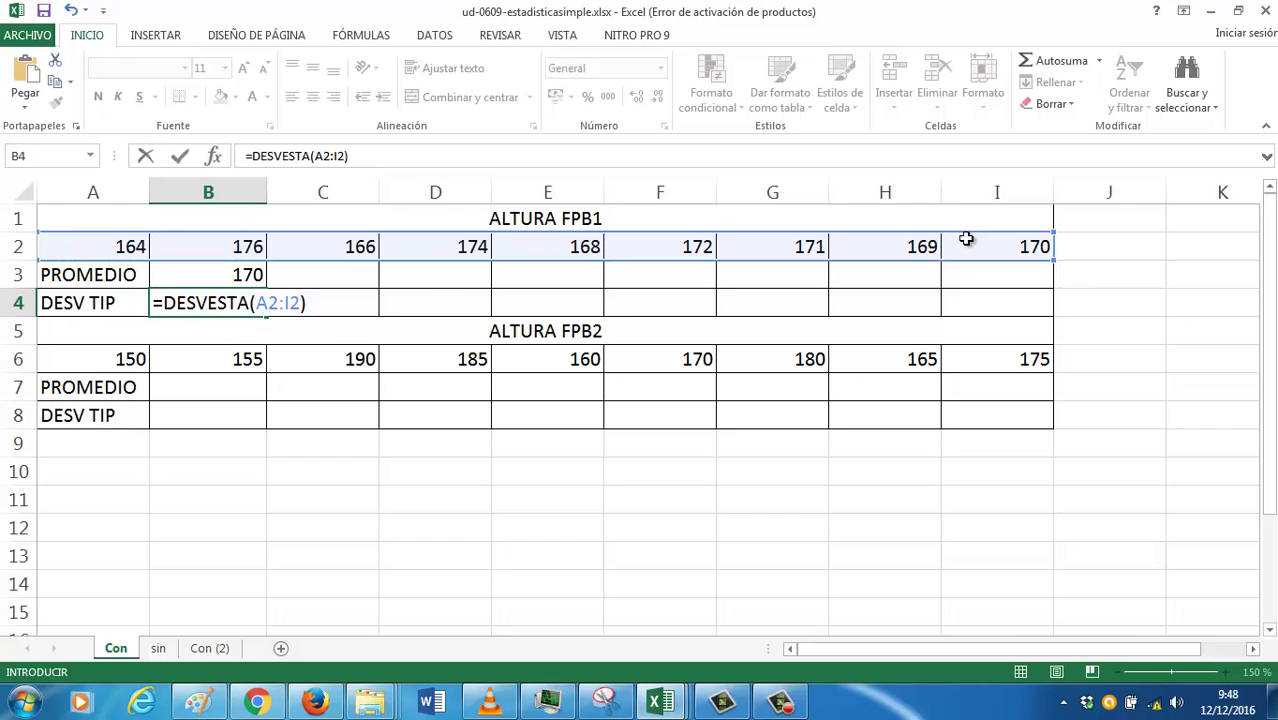
key("Return")
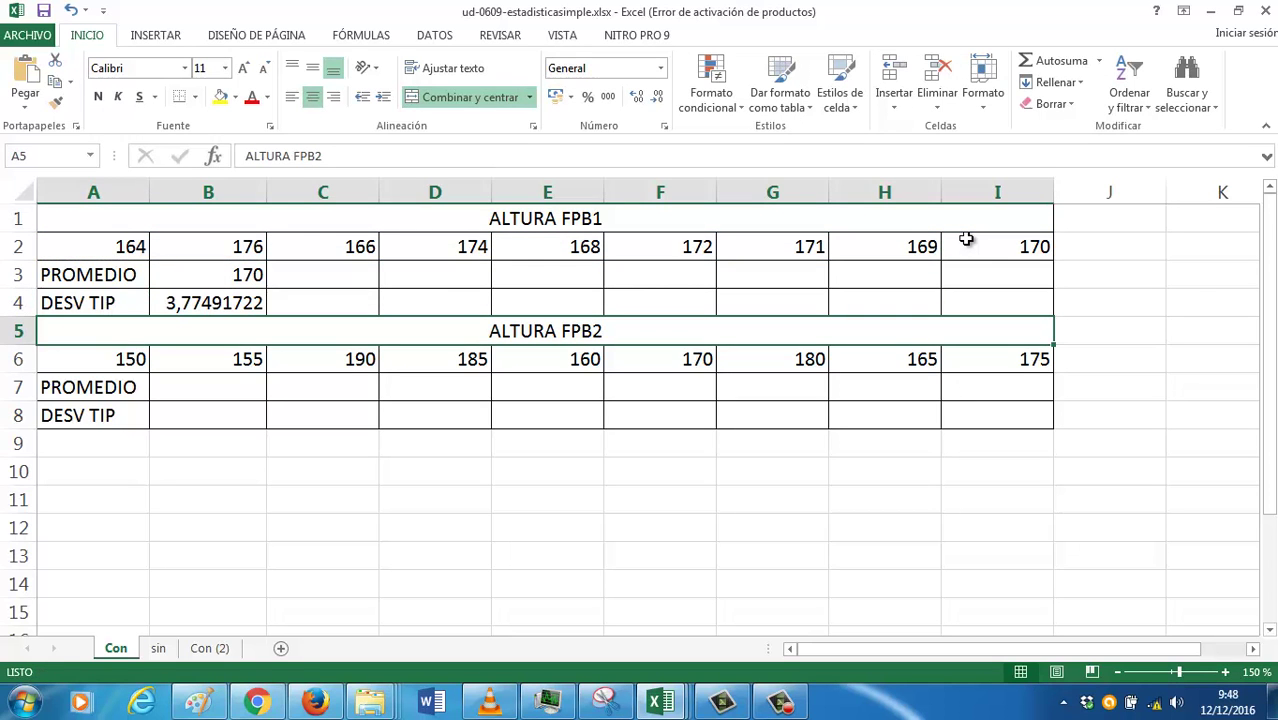
Copy the B3:B4 formulas into B7:B8, giving FPB2 results of 170 and 13,6930639
key("Up")
key("Up")
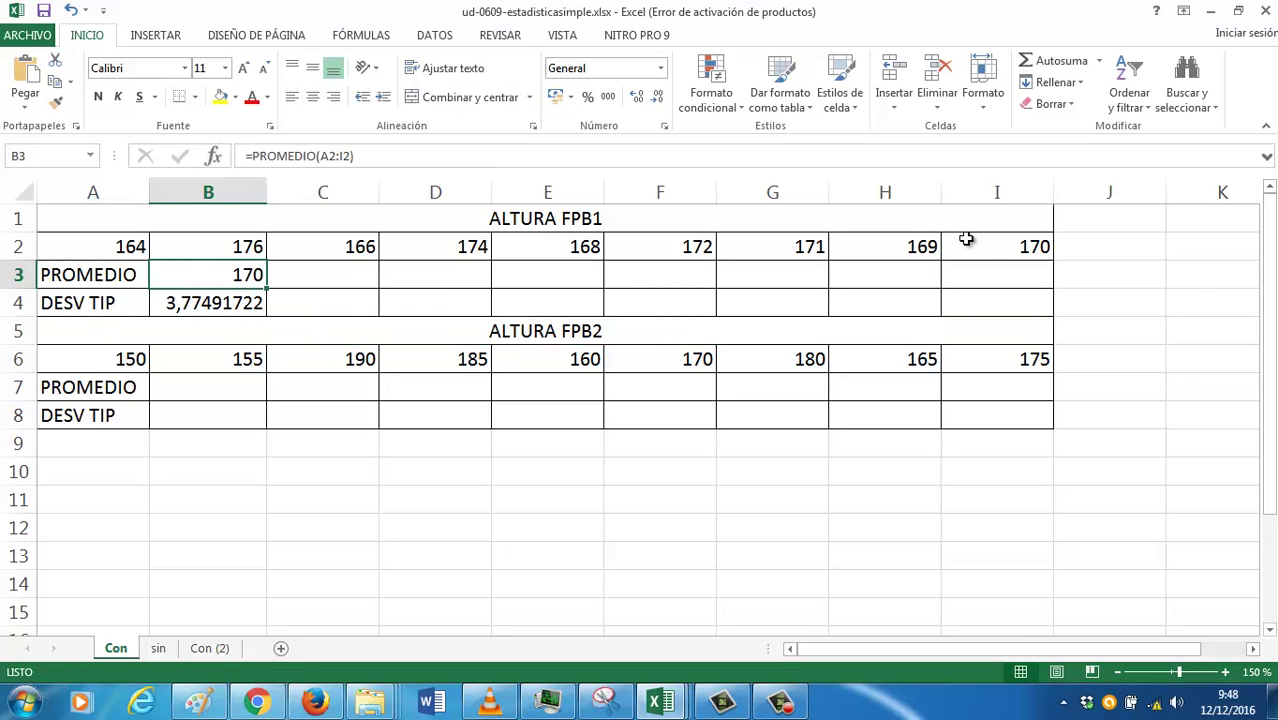
key("ctrl+c")
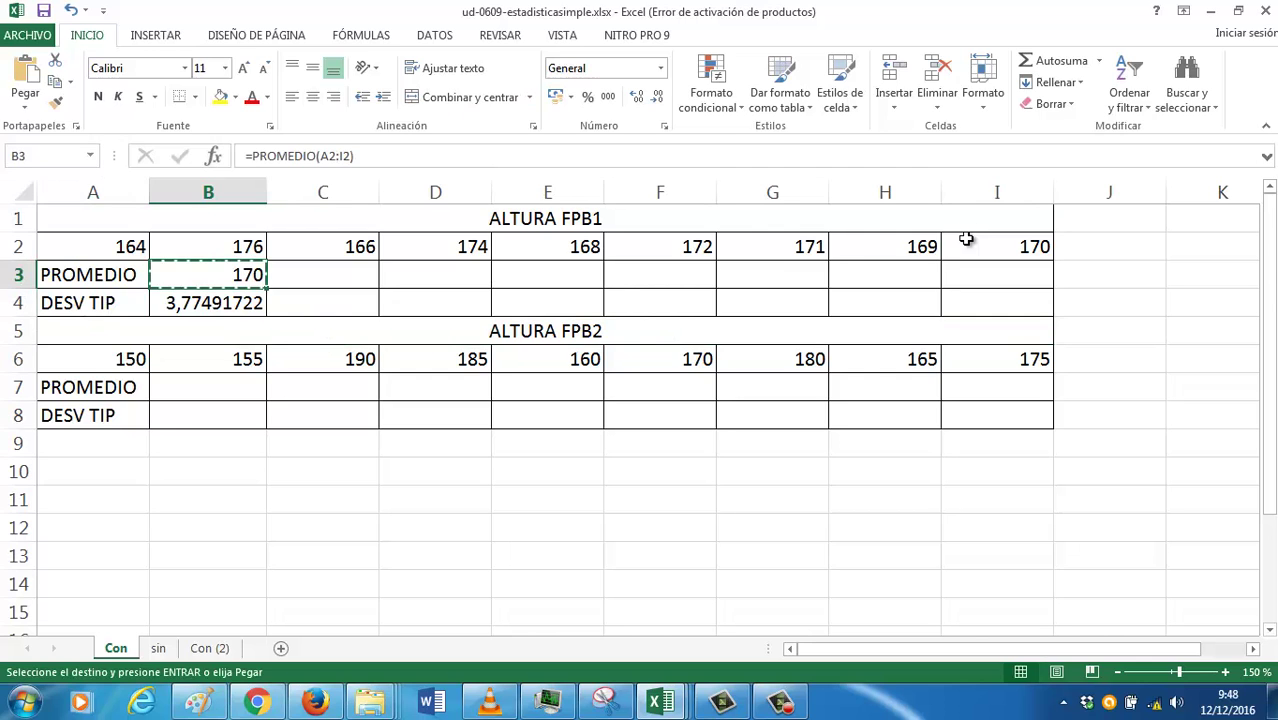
left_click_drag(222, 283, 230, 304)
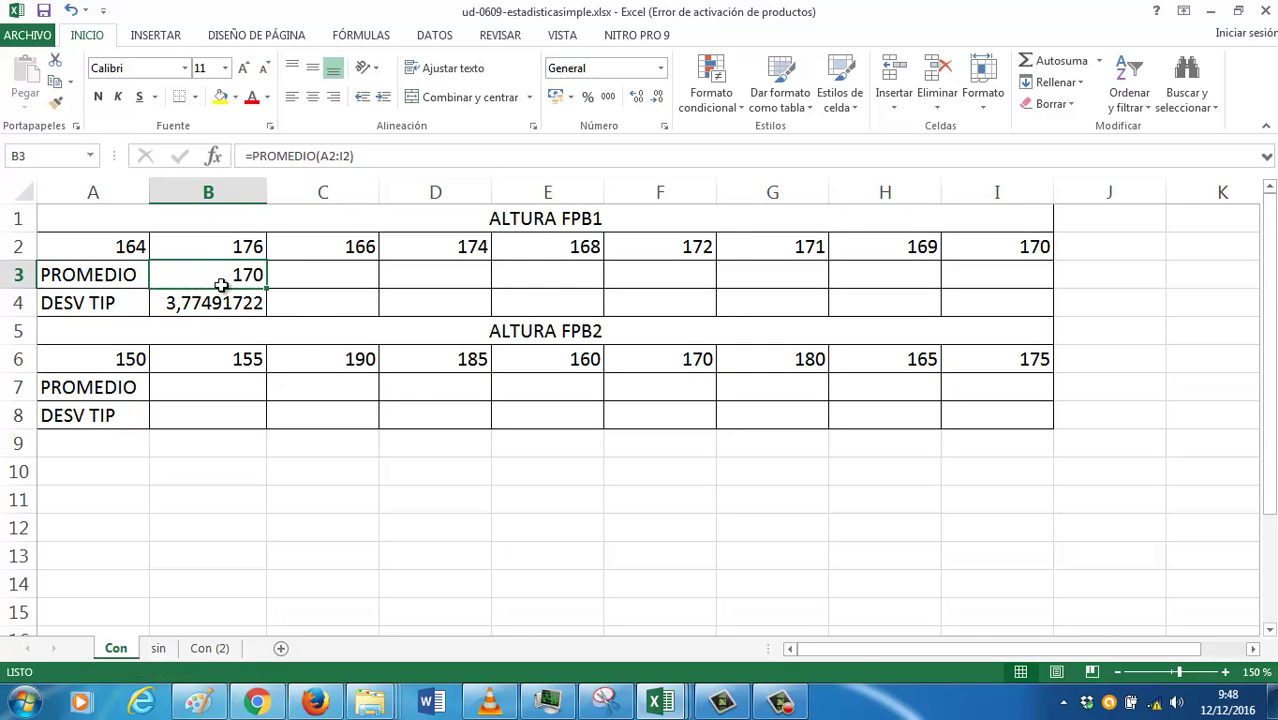
key("ctrl+c")
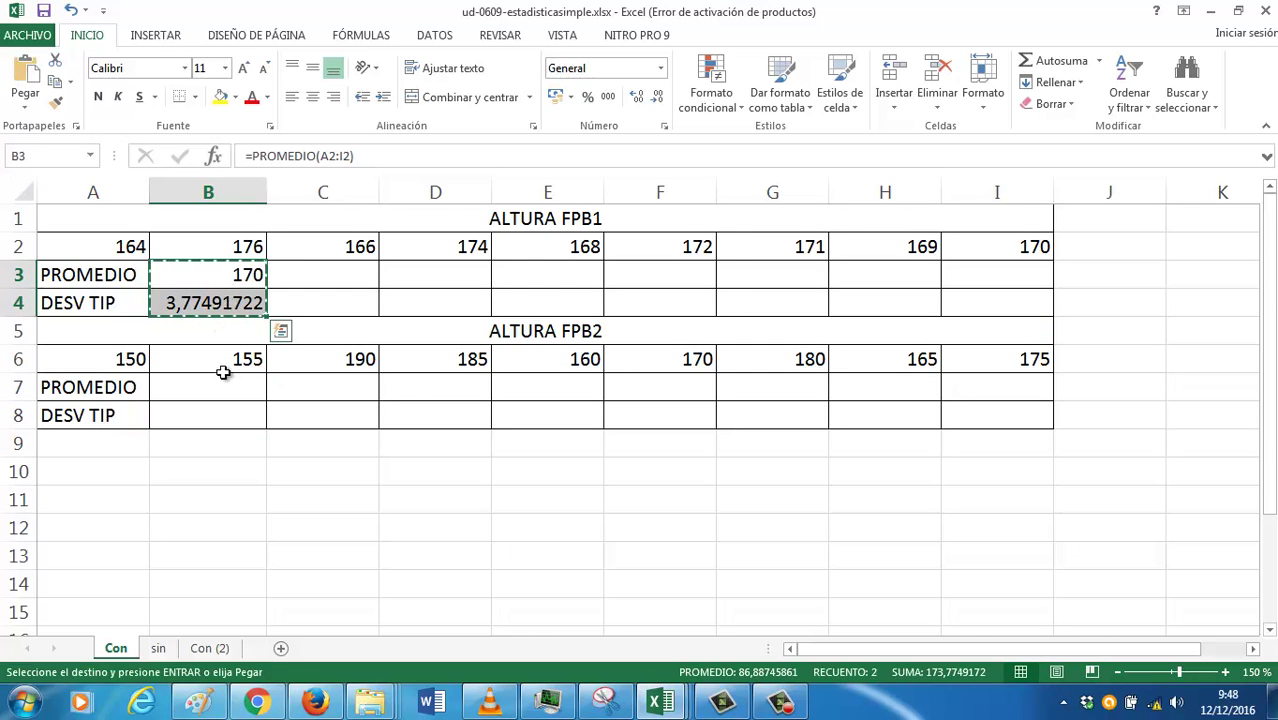
left_click_drag(222, 388, 228, 416)
key("ctrl+v")
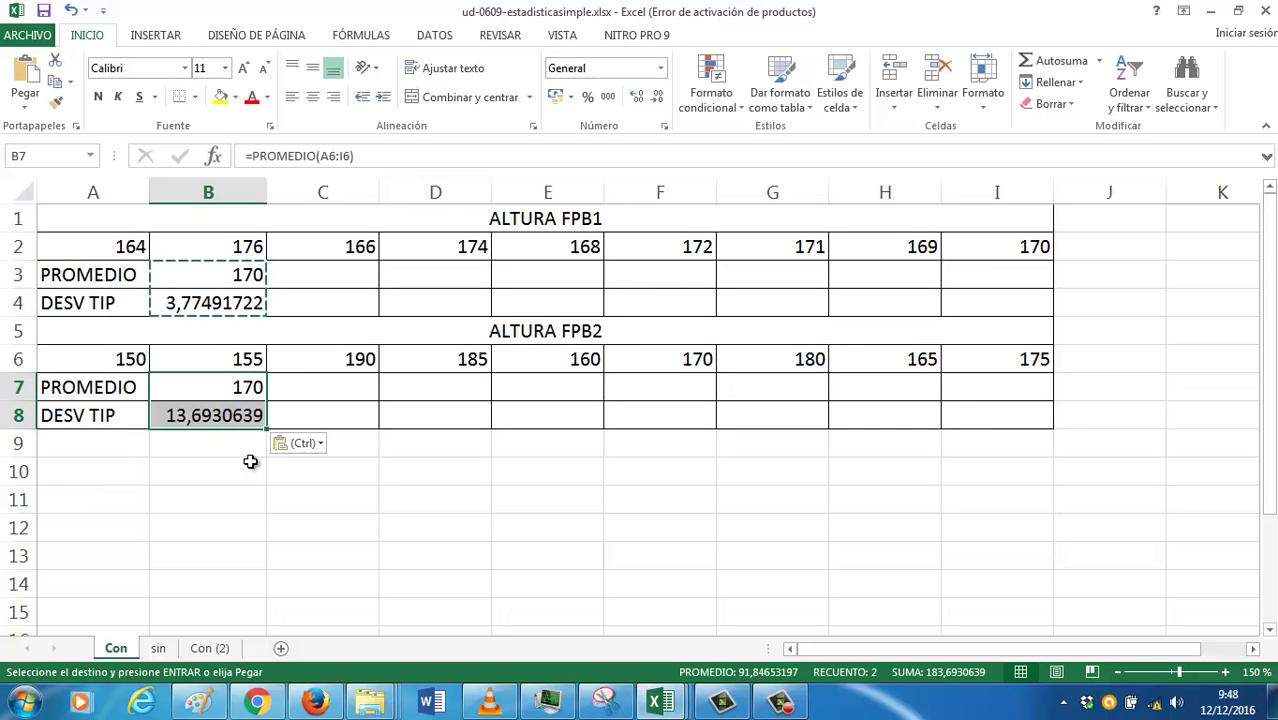
left_click(252, 459)
key("Escape")
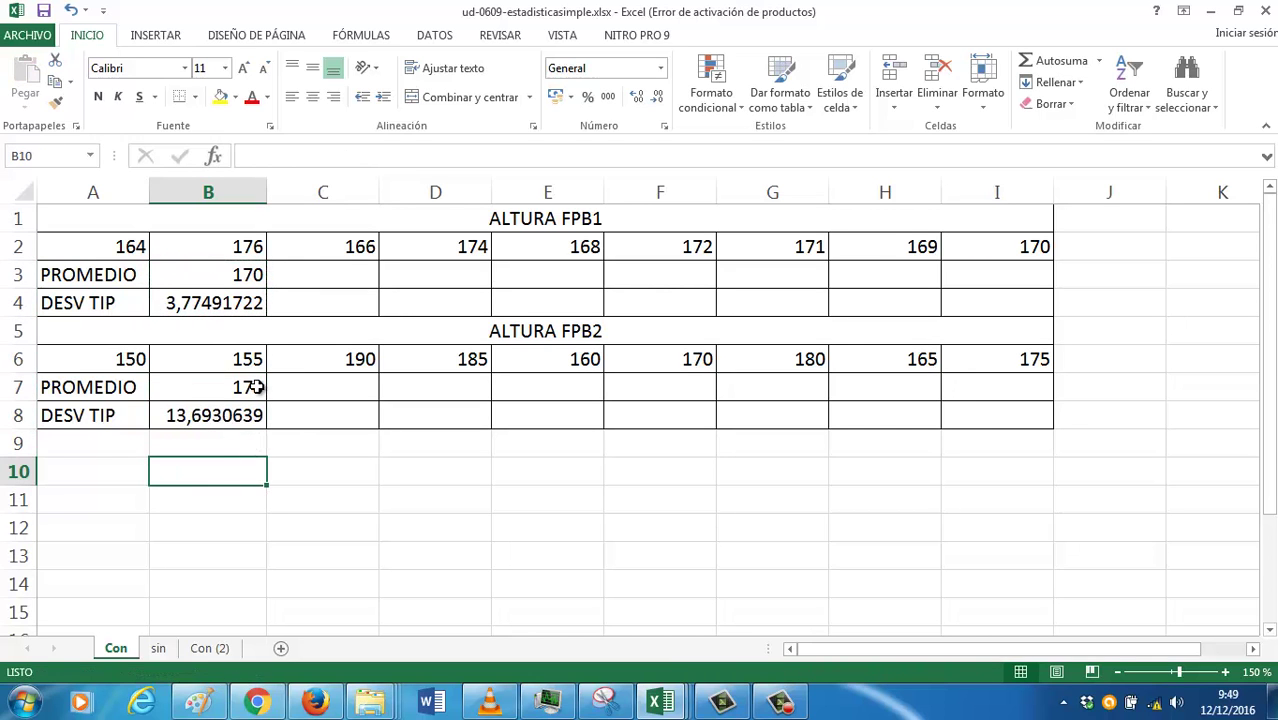
Compare the FPB2 mean formula in B7 with the FPB1 formula in B3
left_click(251, 388)
left_click(250, 280)
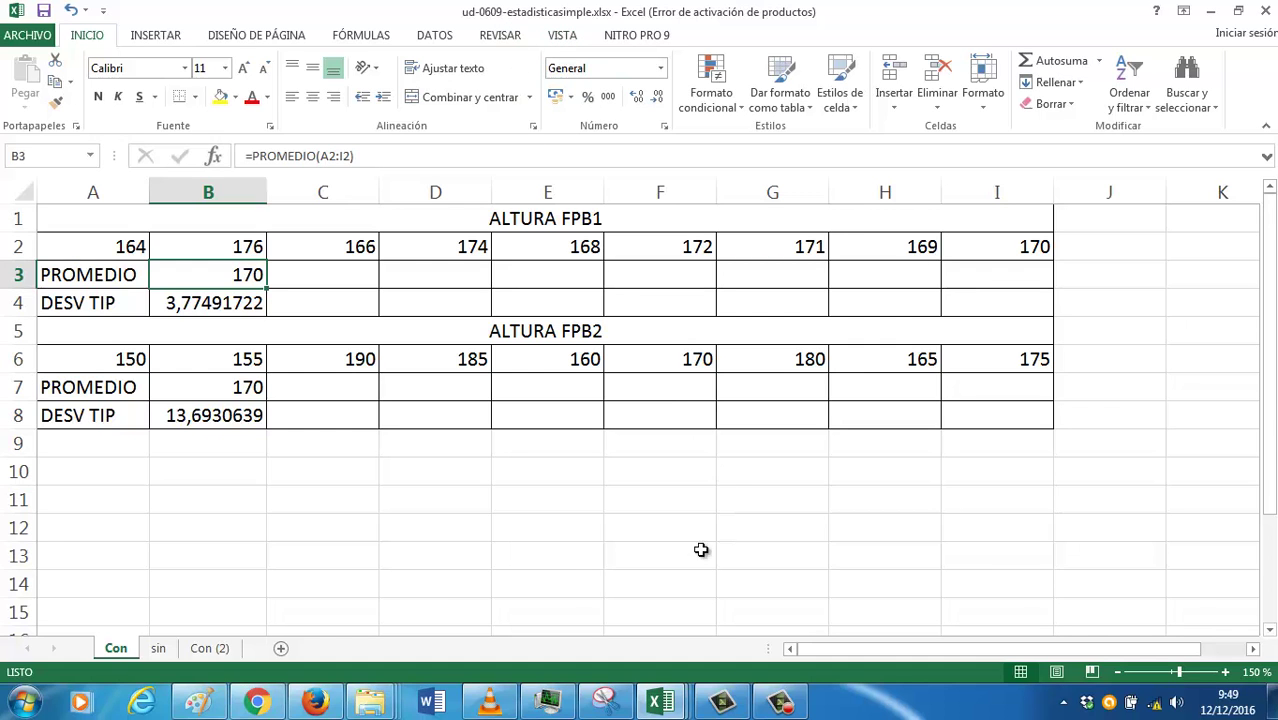
left_click(672, 700)
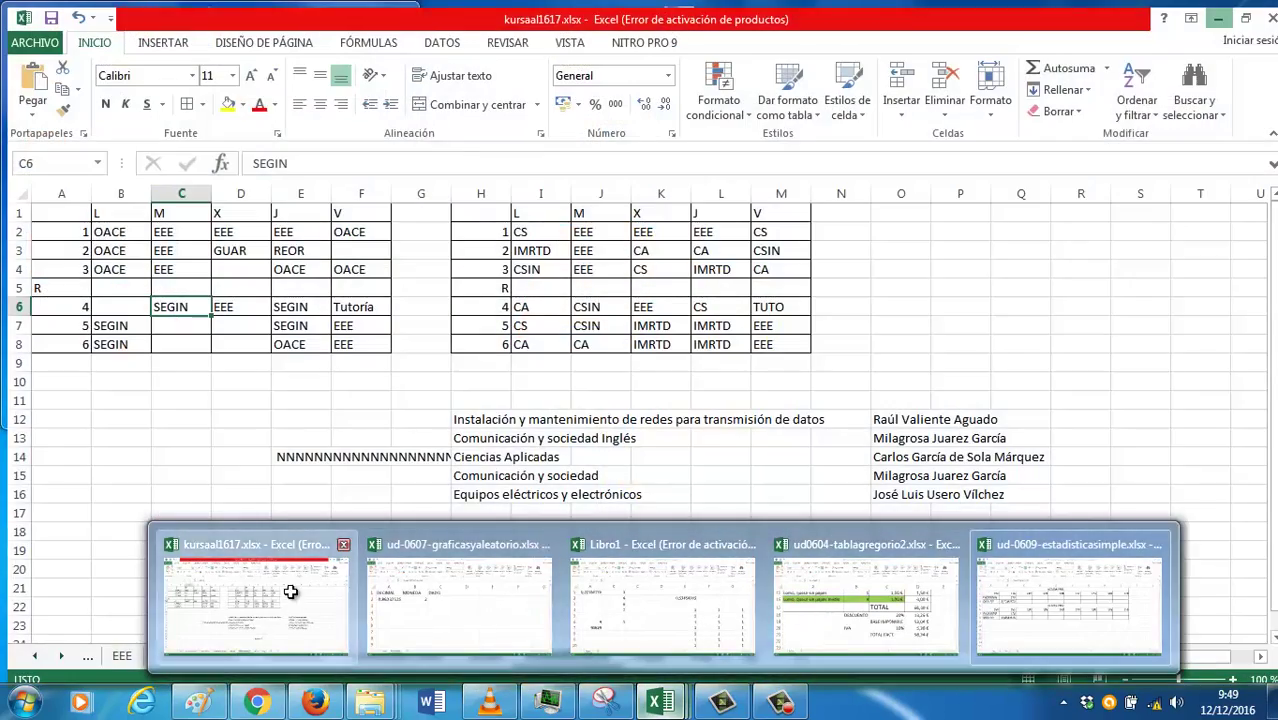
View kursaal1617.xlsx, then minimise it to return to ud-0609-estadisticasimple.xlsx
left_click(290, 590)
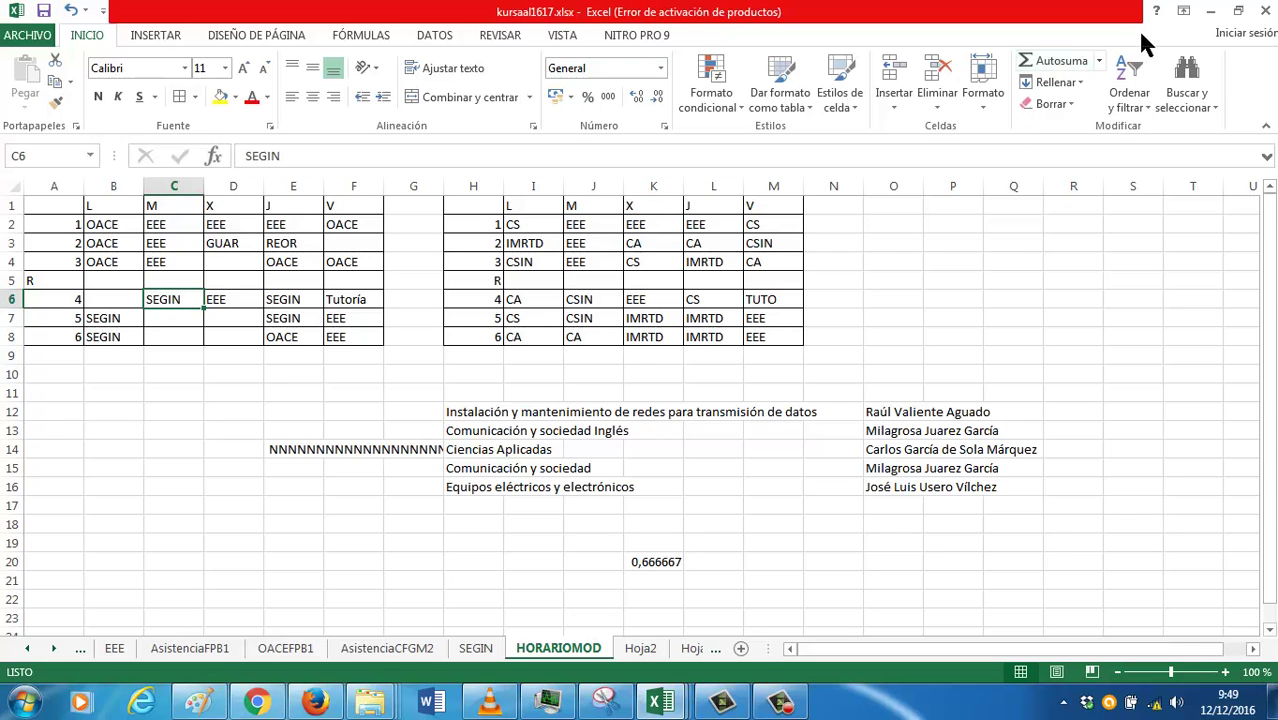
left_click(1210, 18)
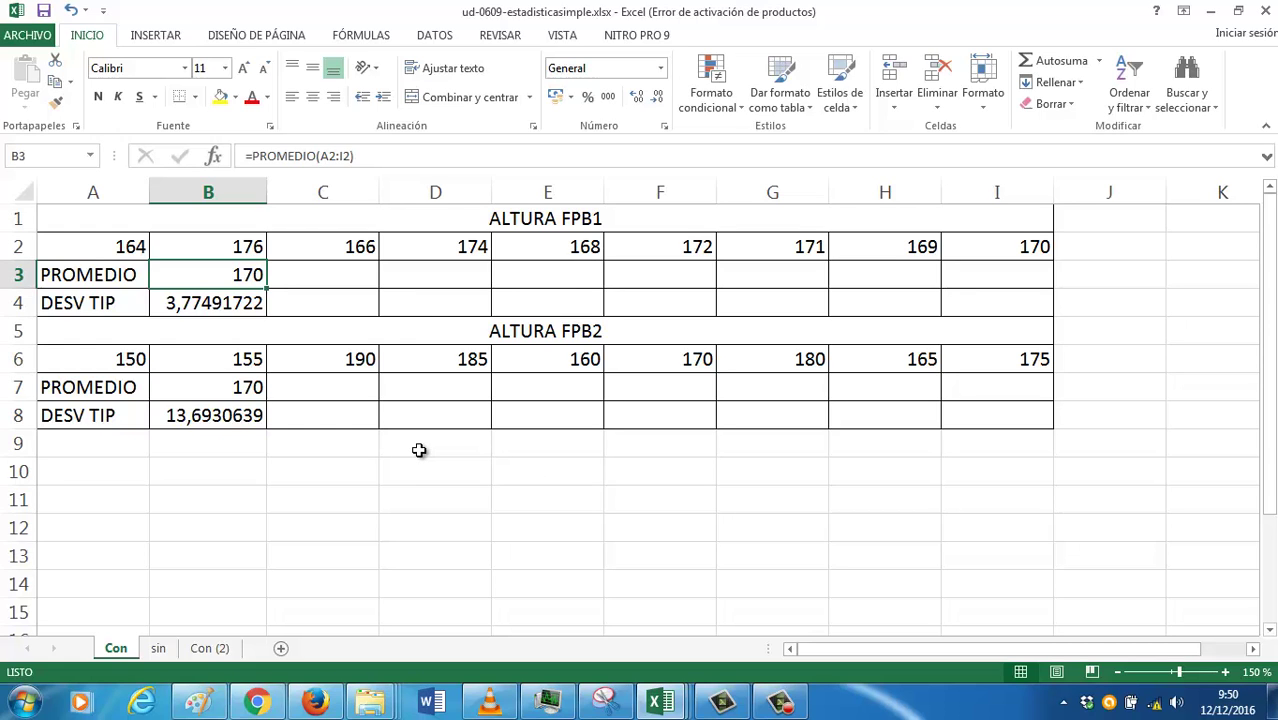
left_click(426, 455)
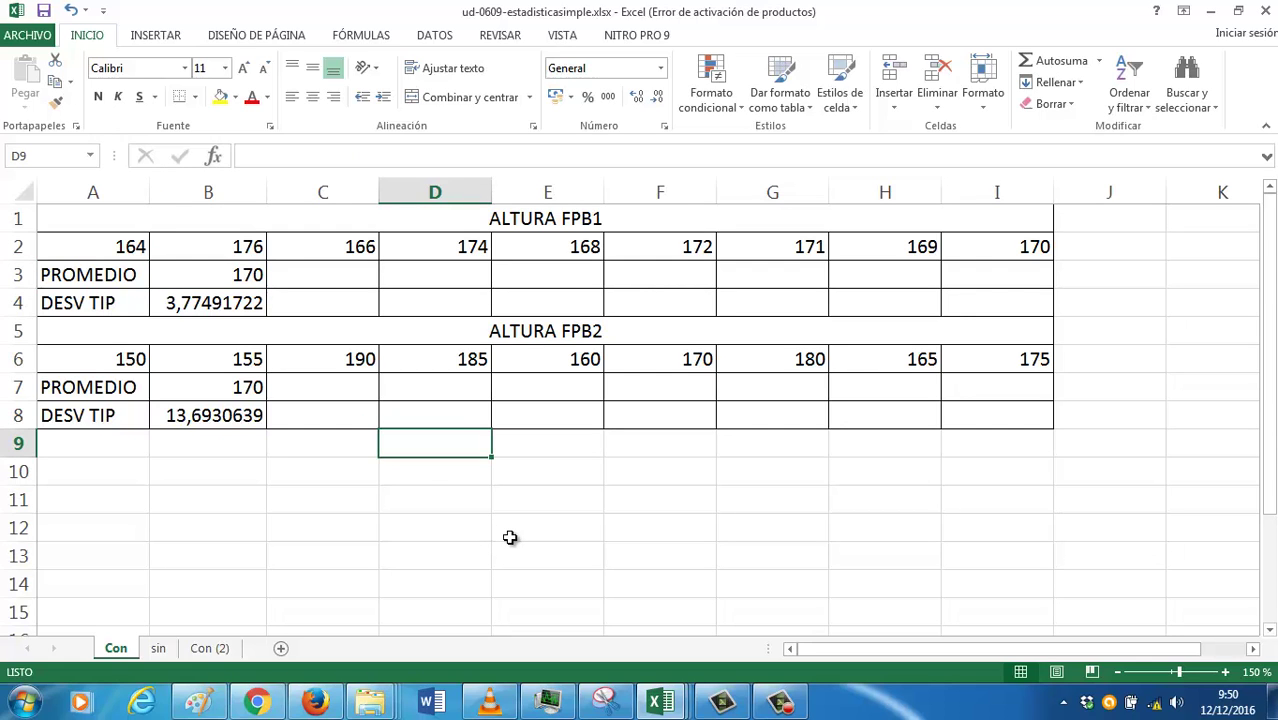
left_click(222, 411)
left_click(233, 389)
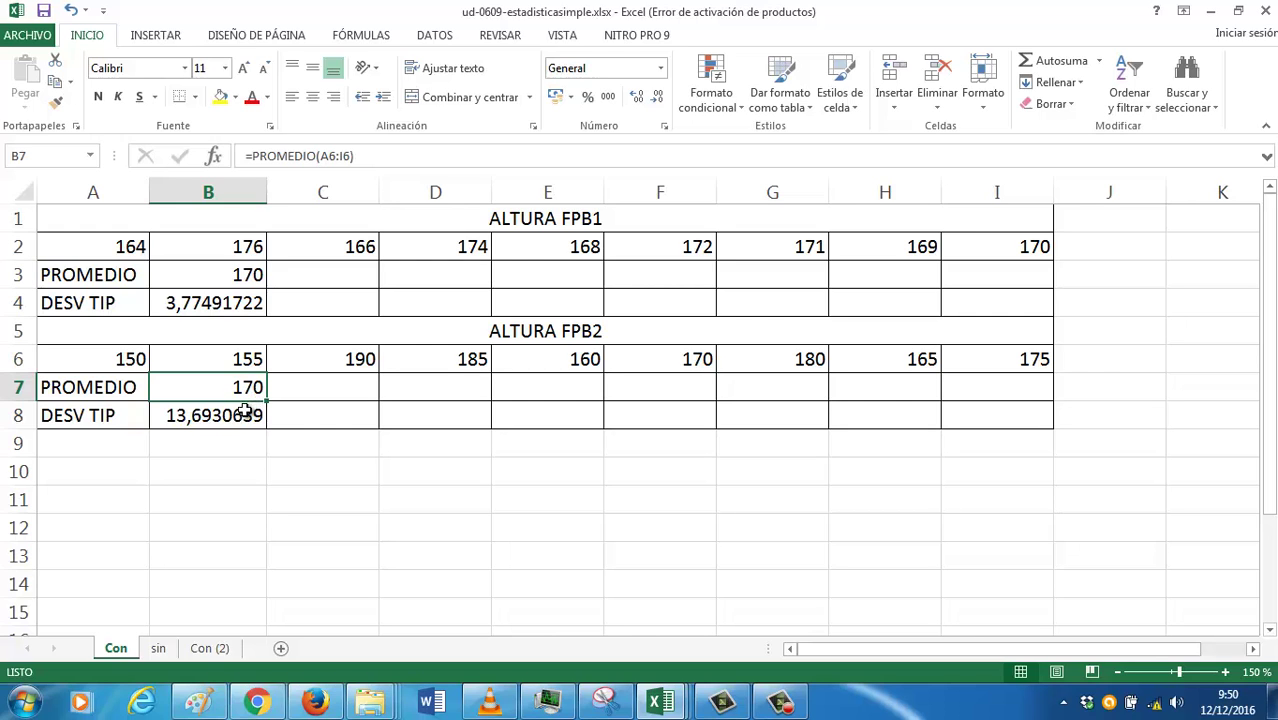
left_click(245, 410)
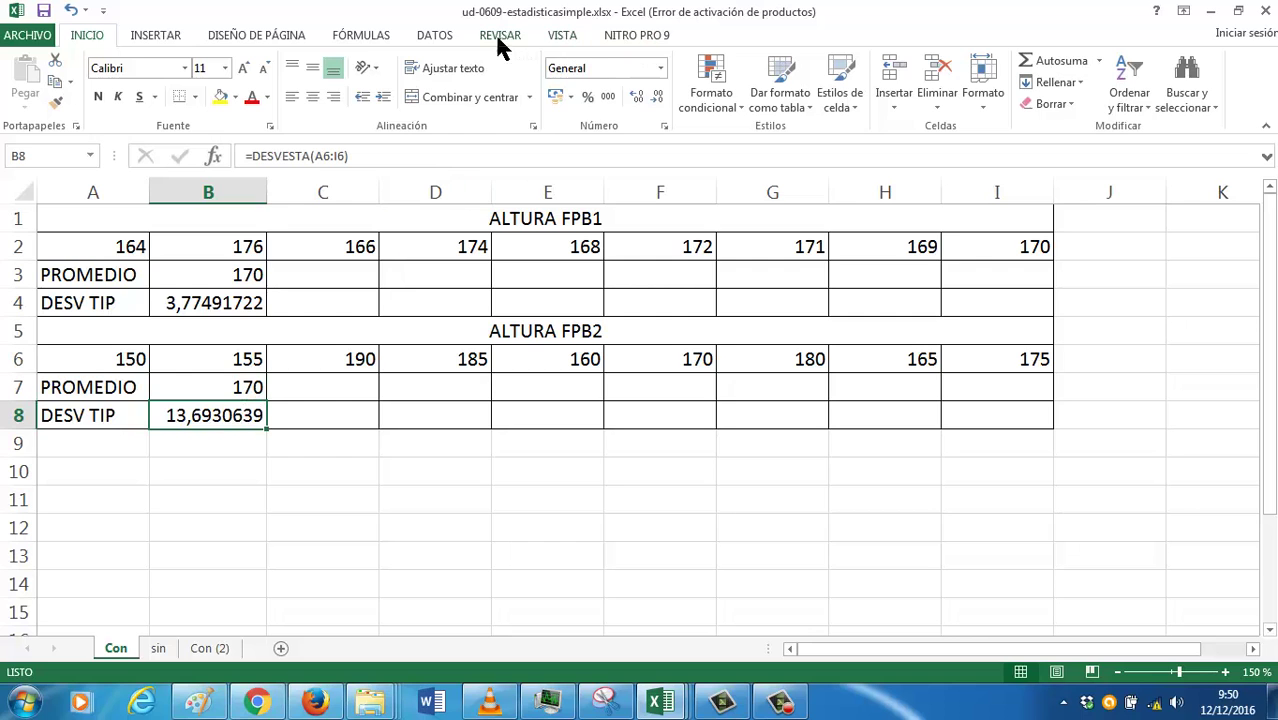
Toggle Mostrar fórmulas on the FÓRMULAS tab twice, ending with computed values displayed
left_click(380, 38)
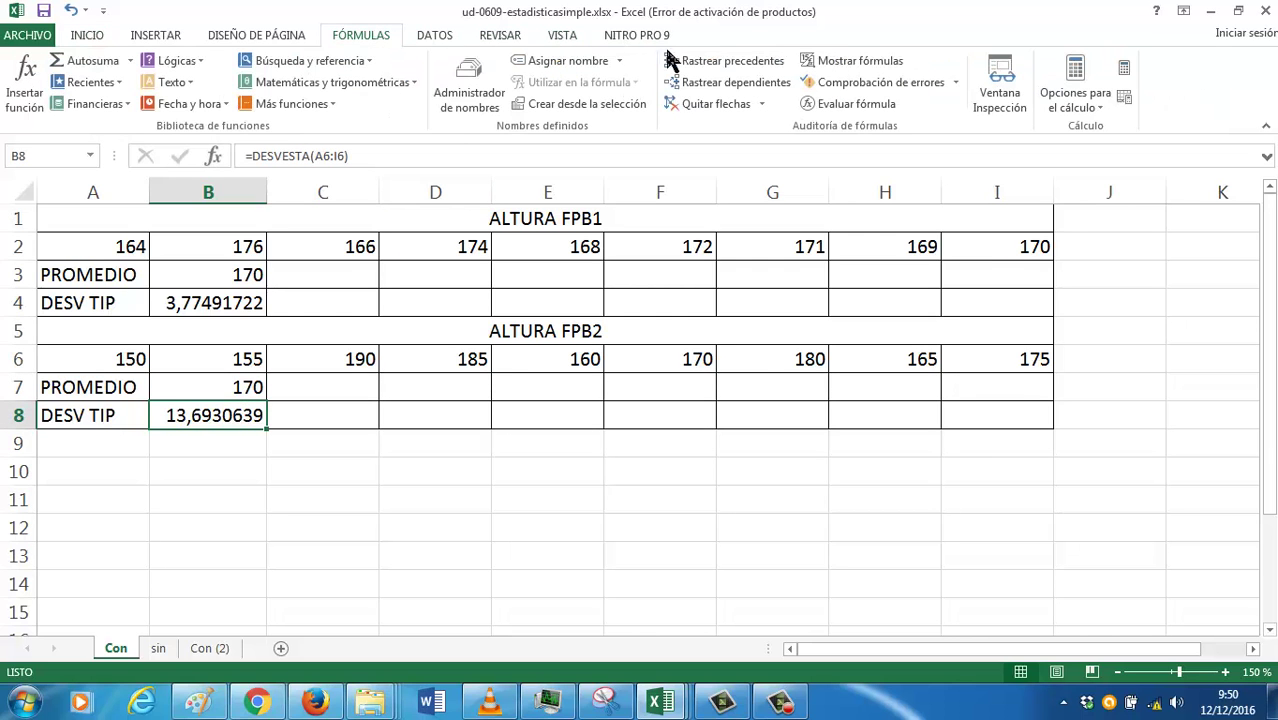
left_click(830, 64)
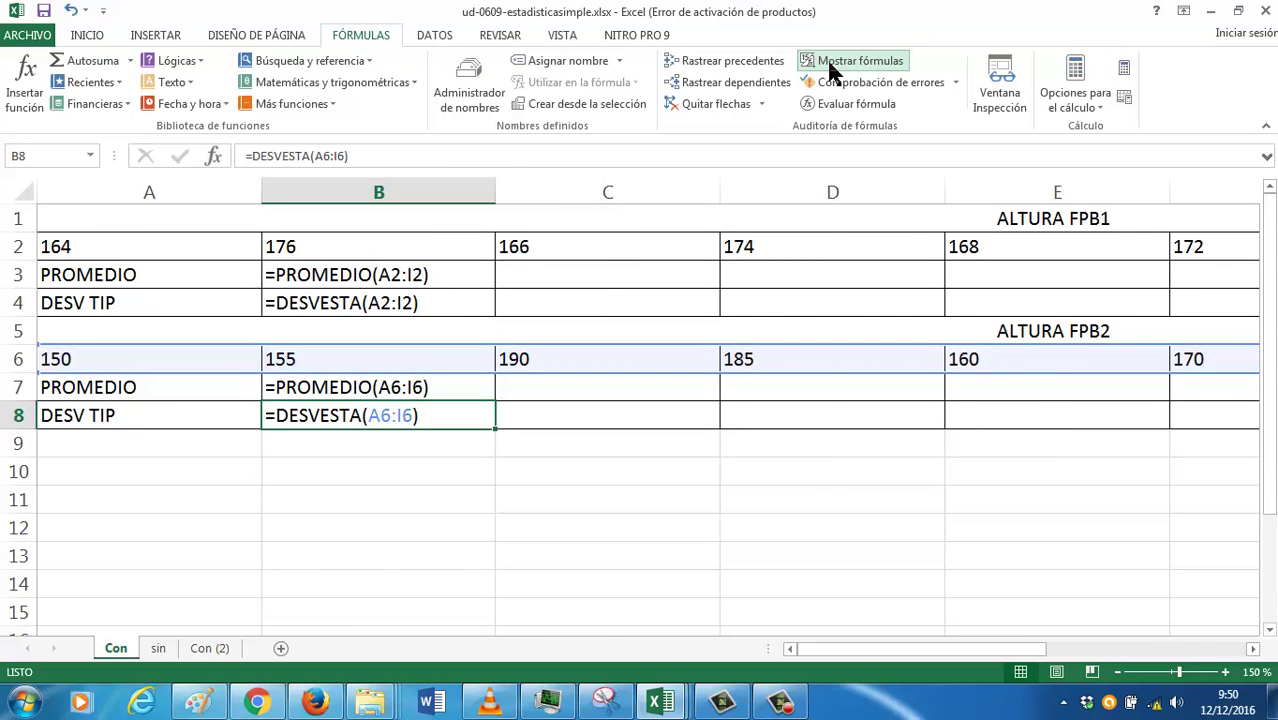
left_click(832, 70)
left_click(832, 70)
left_click(831, 70)
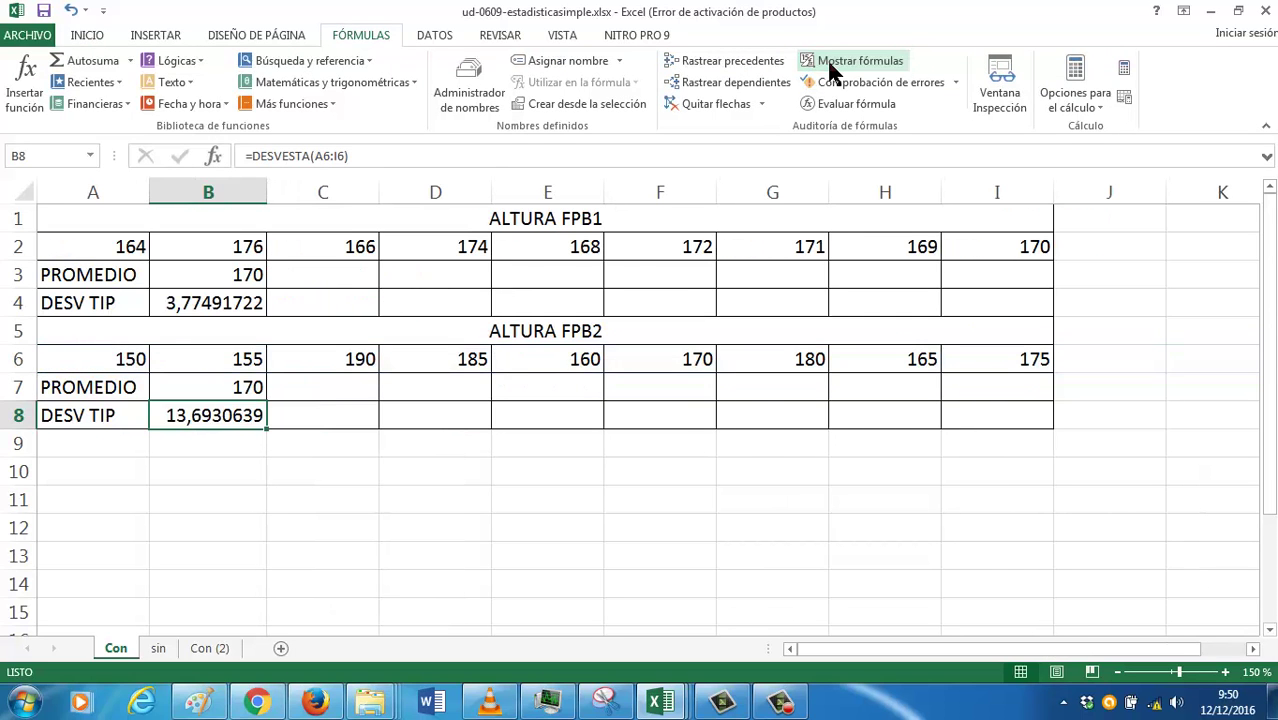
left_click(784, 703)
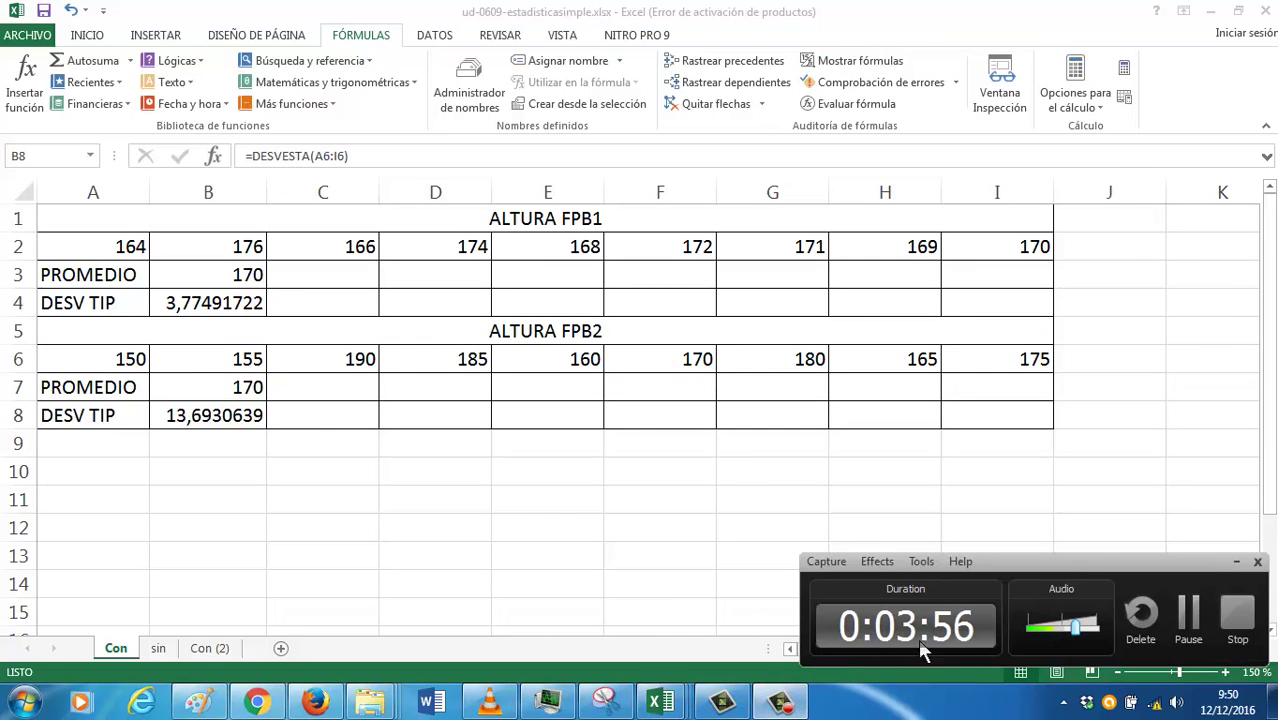